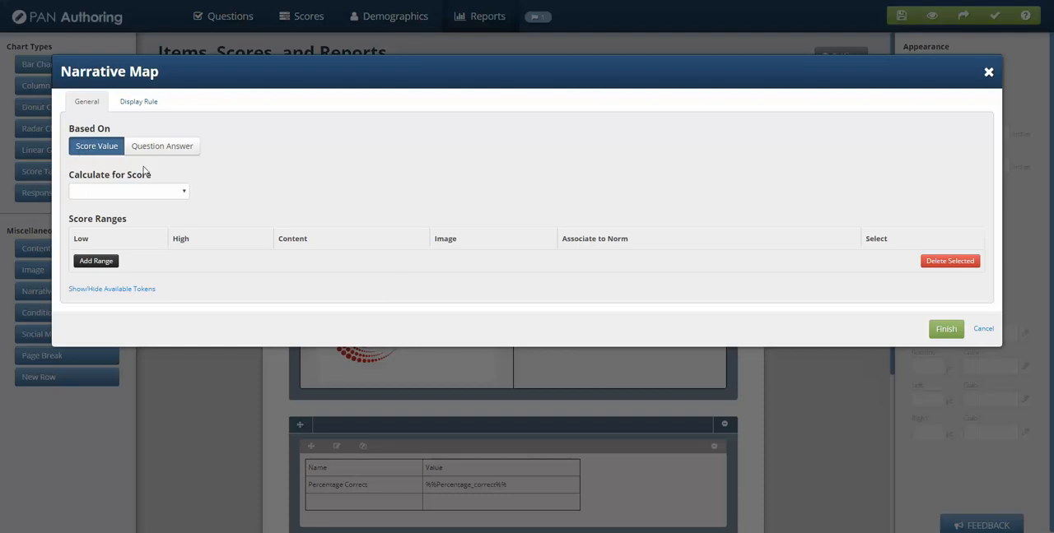
Base the narrative map on the Percentage_correct score and add three empty score ranges.
click(185, 194)
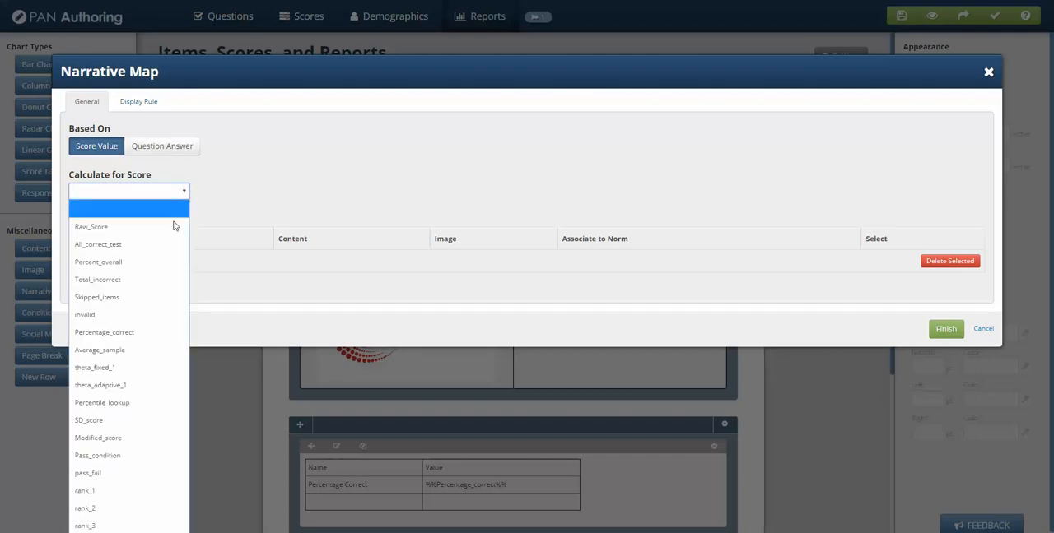
click(106, 333)
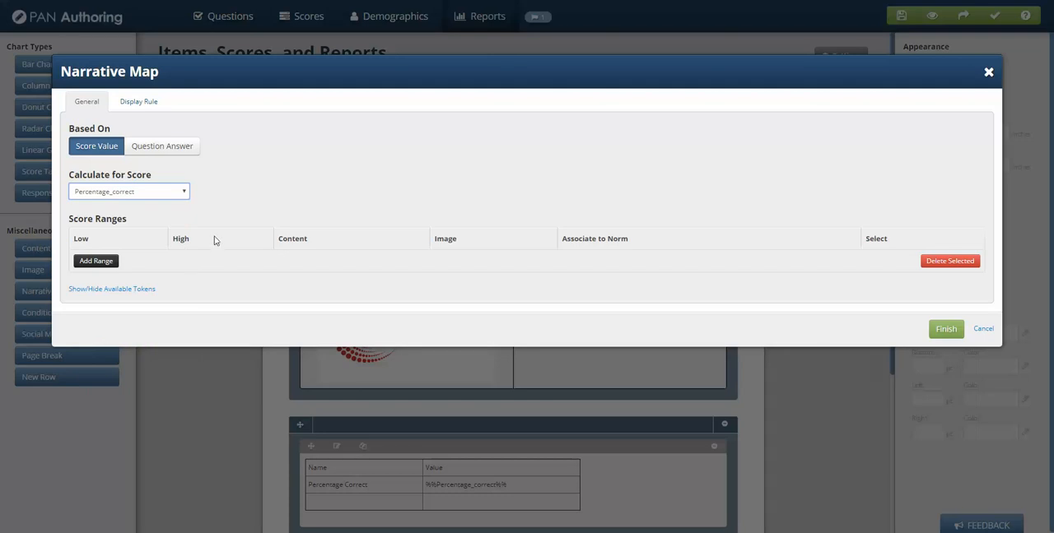
click(96, 262)
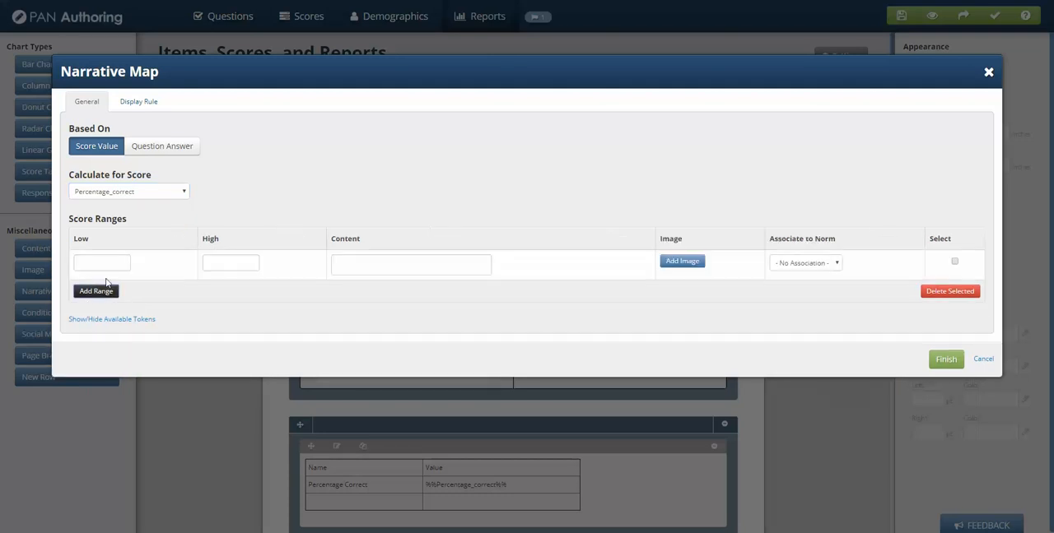
click(99, 293)
click(99, 322)
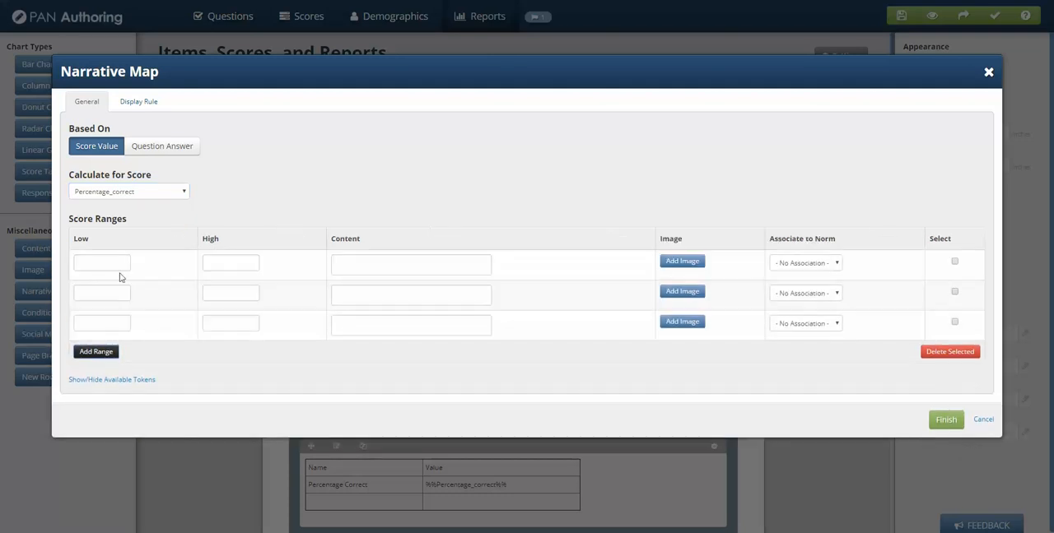
Set the first score range's low value to 0 and its high value to .3.
click(121, 267)
key(Tab)
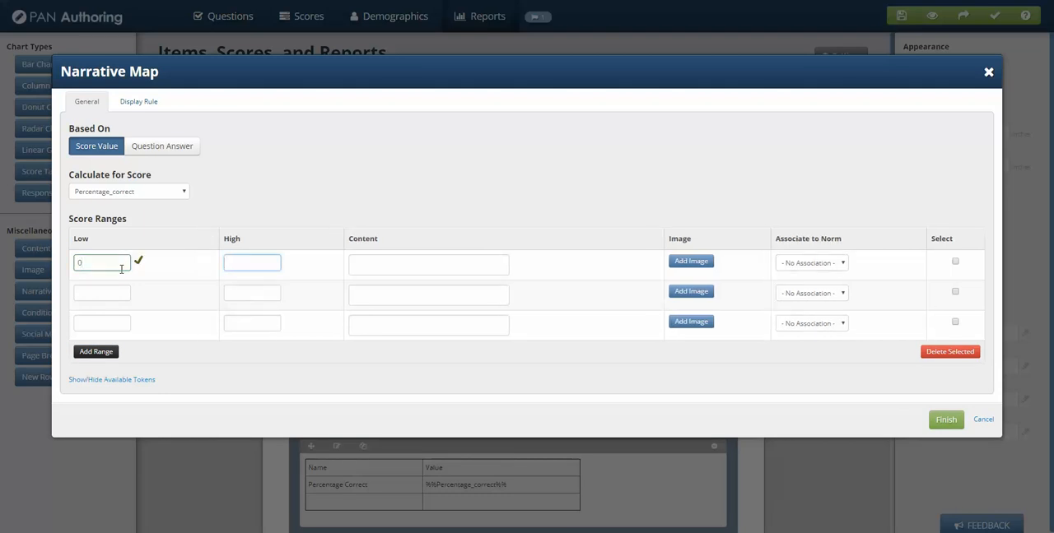
text(.)
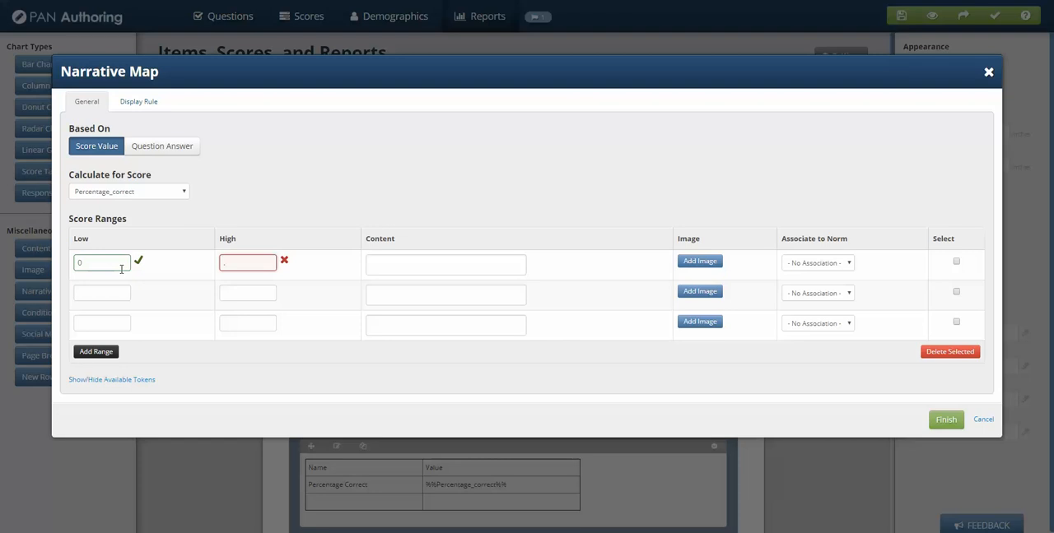
text(3)
key(Tab)
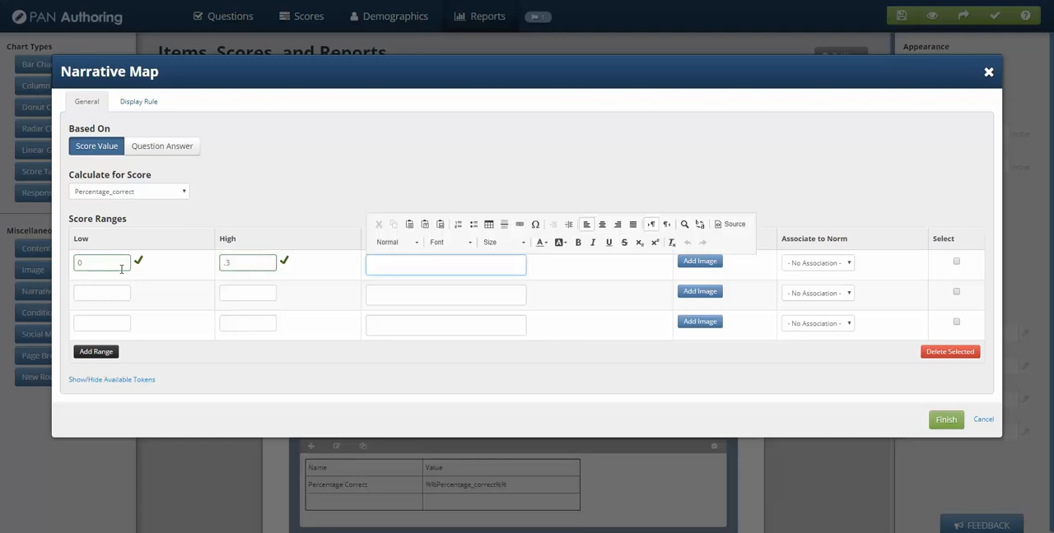
Enter "We are sorry, you failed." as the content of the first score range.
text(We aRE)
key(BackSpace)
text(ARE  sorry, you failed.)
Set the second score range's low value to .3 and its high value to .7.
click(119, 297)
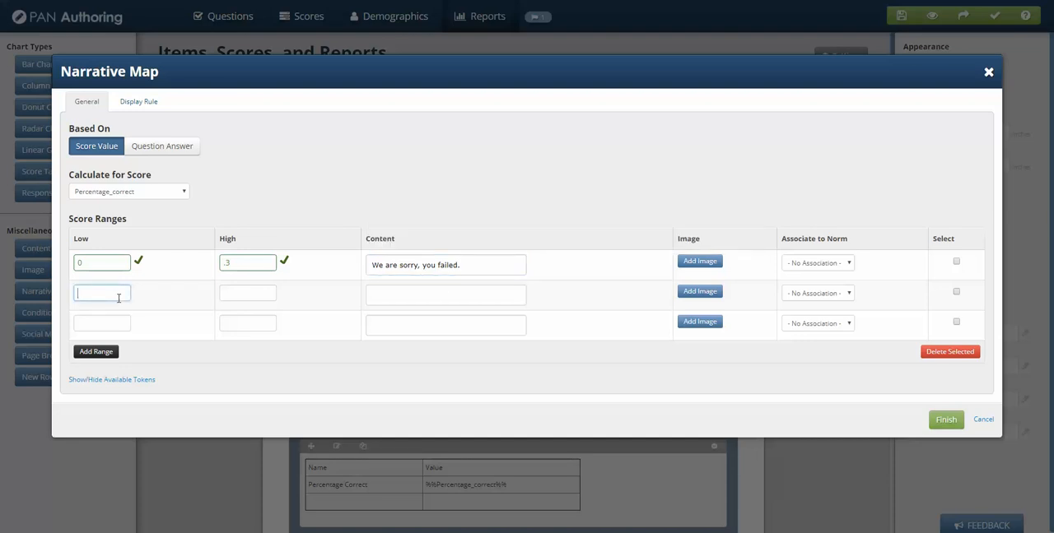
text(.3)
key(Tab)
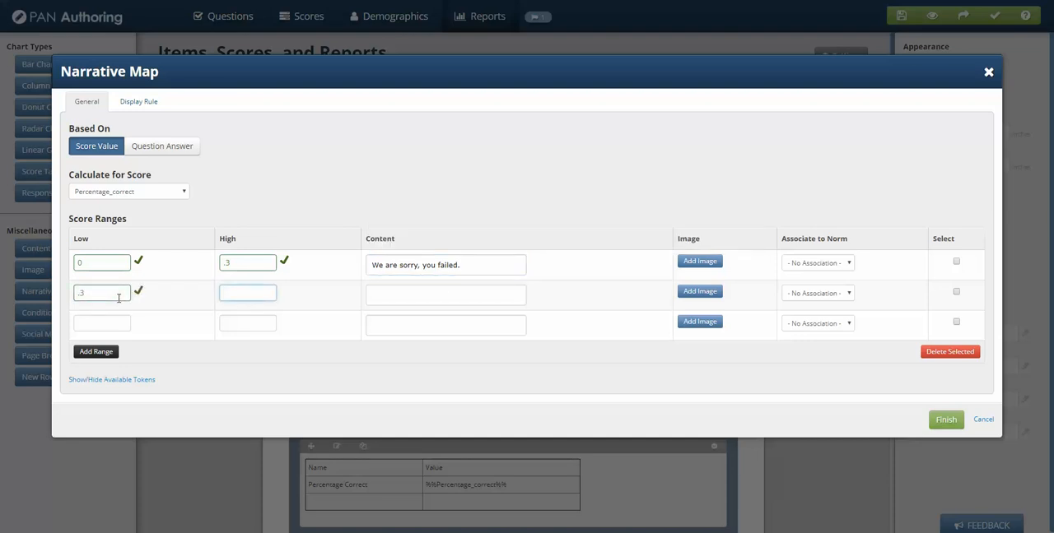
text(.7)
key(Tab)
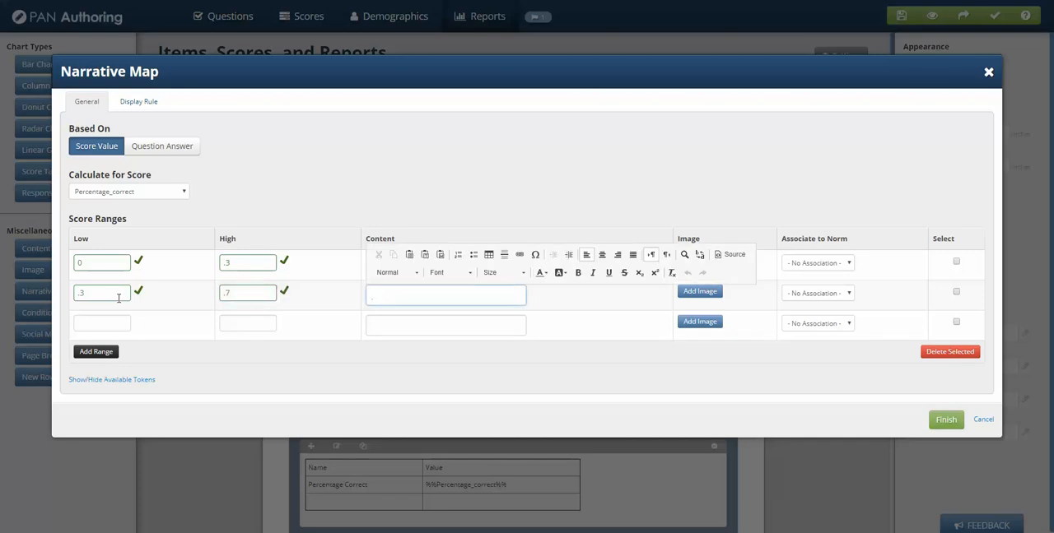
Enter "You did ok. Please try to study more information on this topic." as the second range's content.
text(You did ok.  Please try to study m)
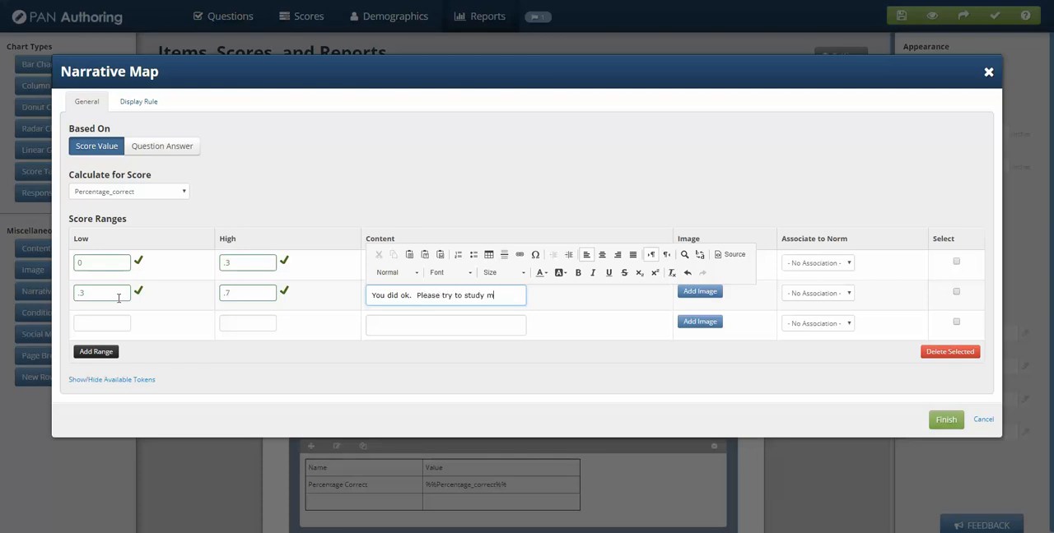
text(ore ifn)
text(ora)
text(mation o)
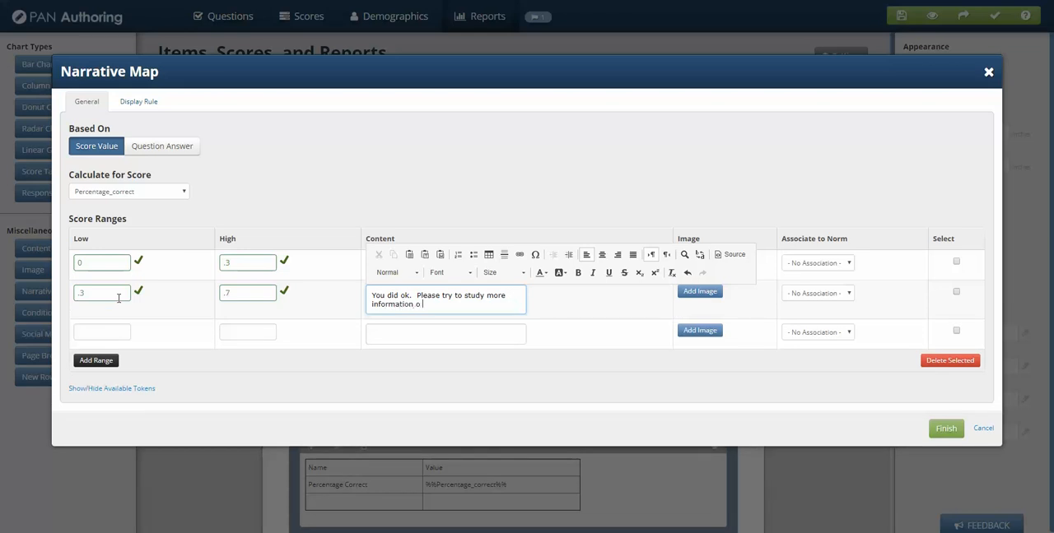
text(n this topic.)
Set the third score range's low value to .7 and its high value to 1.
click(111, 334)
text(.7)
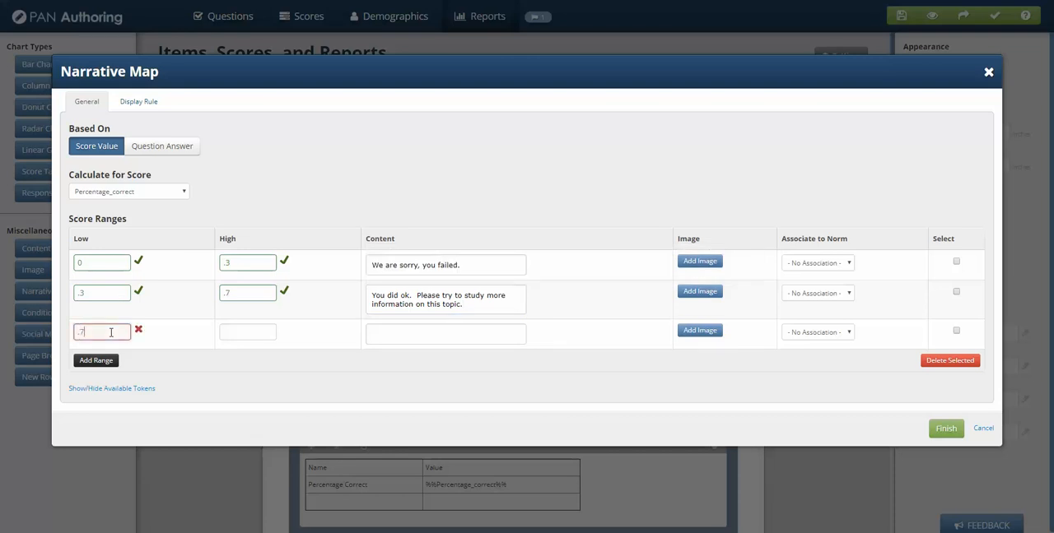
key(Tab)
text(1)
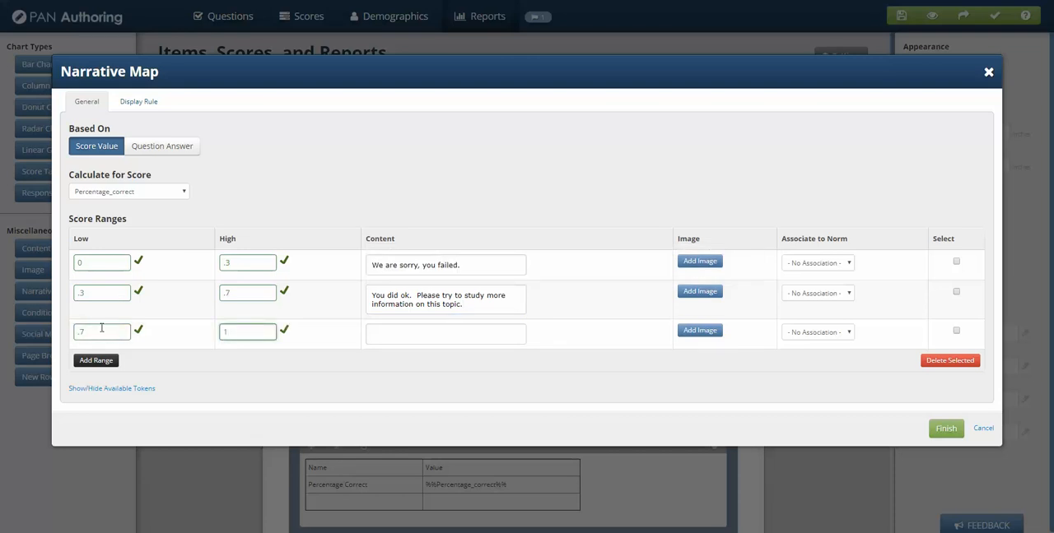
Enter "Awesome! You scored really well." as the third range's content and finish the narrative map.
click(390, 331)
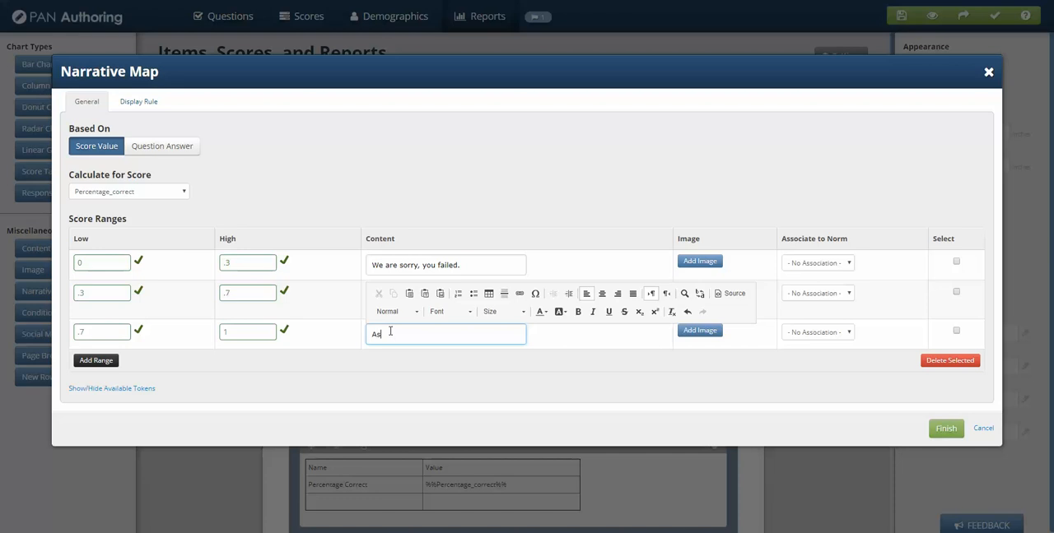
text(Awesome! YOou scored really well.)
click(647, 190)
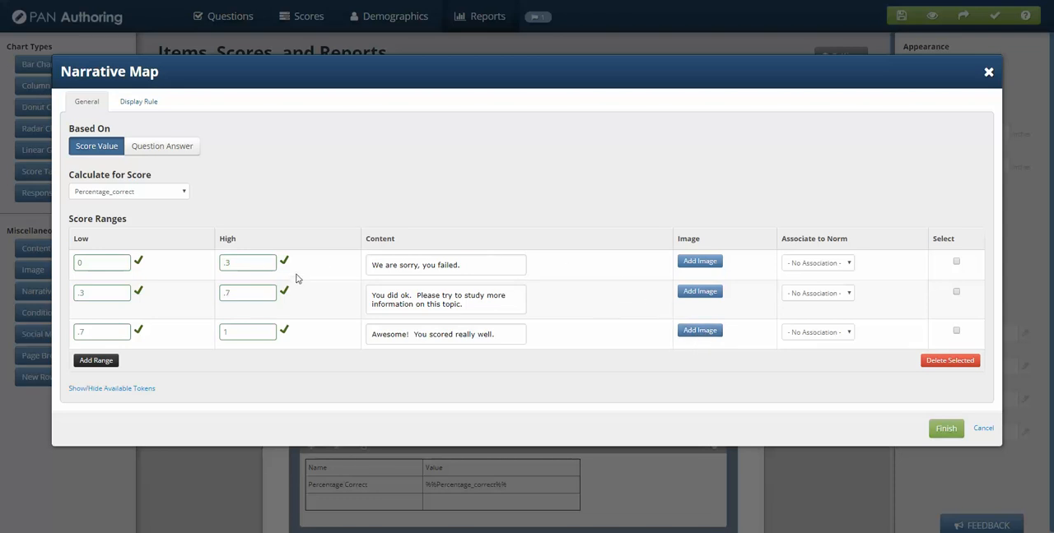
click(945, 431)
Preview the report using random sample scores with Percentage_correct set to .6, and close the preview settings.
scroll(630, 458, down, 1)
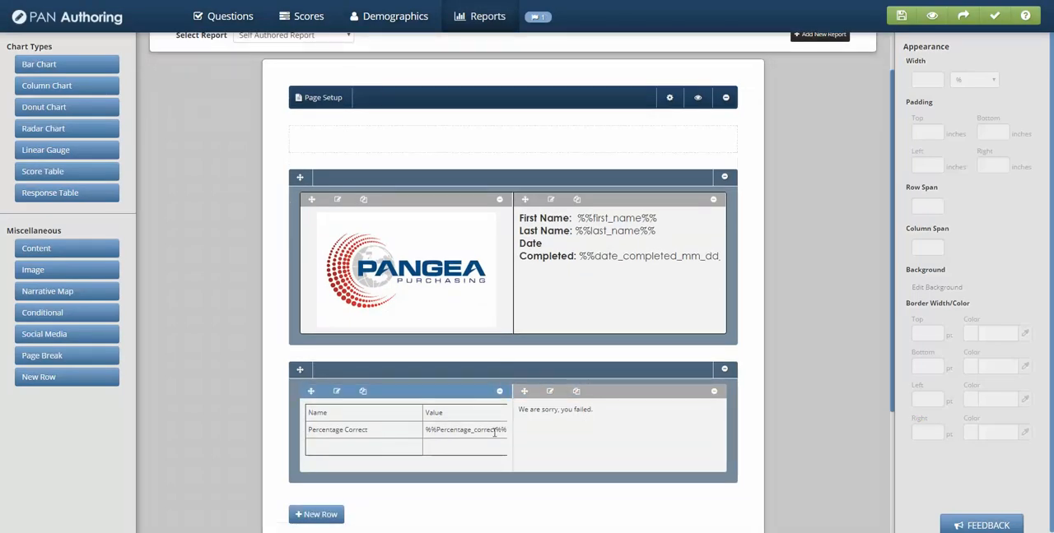
click(697, 97)
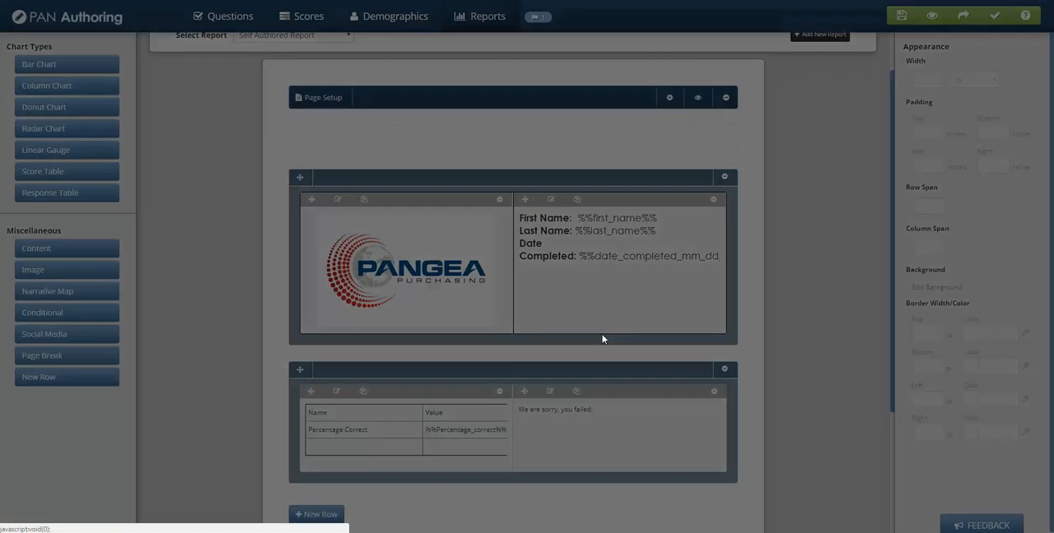
click(426, 125)
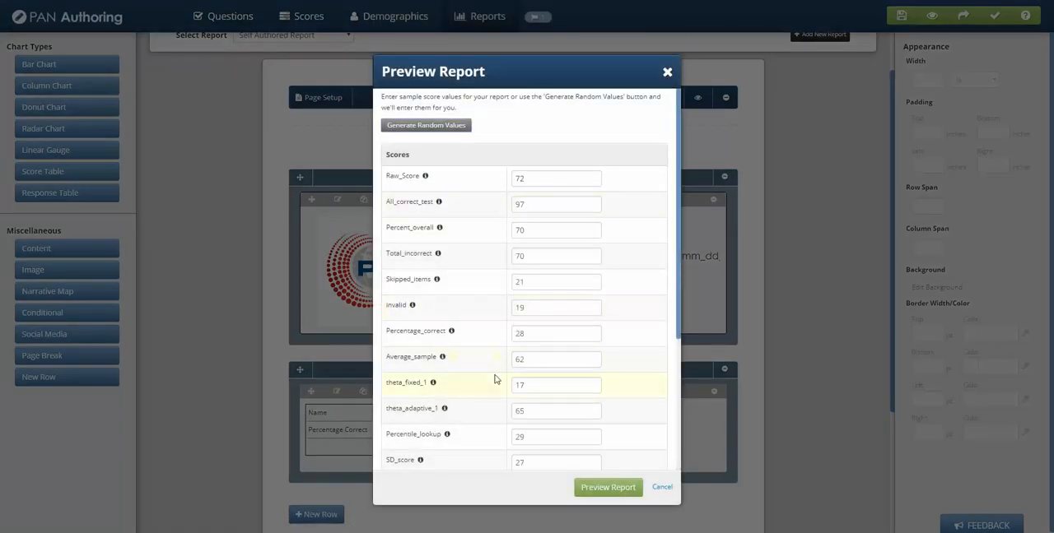
scroll(495, 380, down, 3)
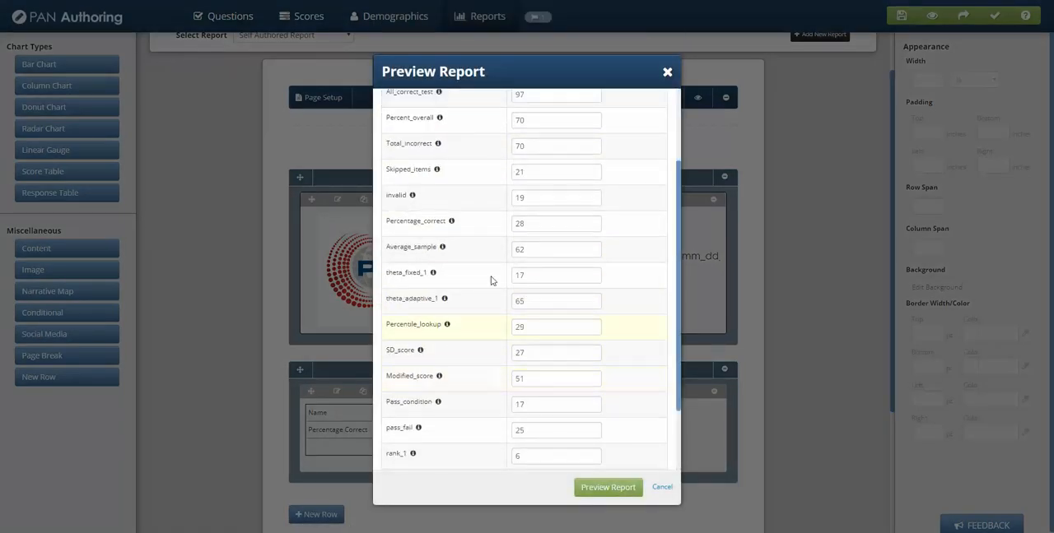
double_click(531, 224)
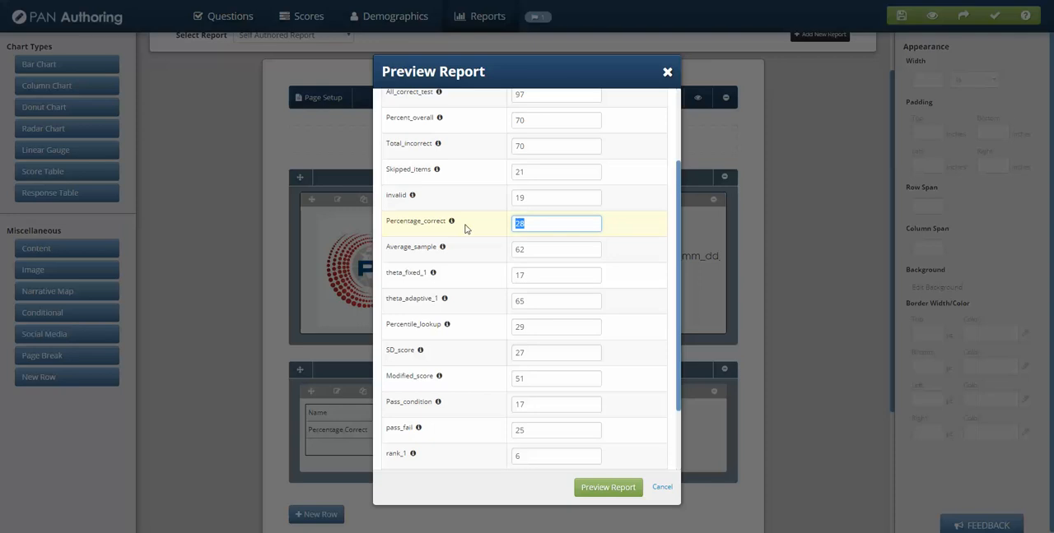
key(BackSpace)
text(.6)
click(622, 494)
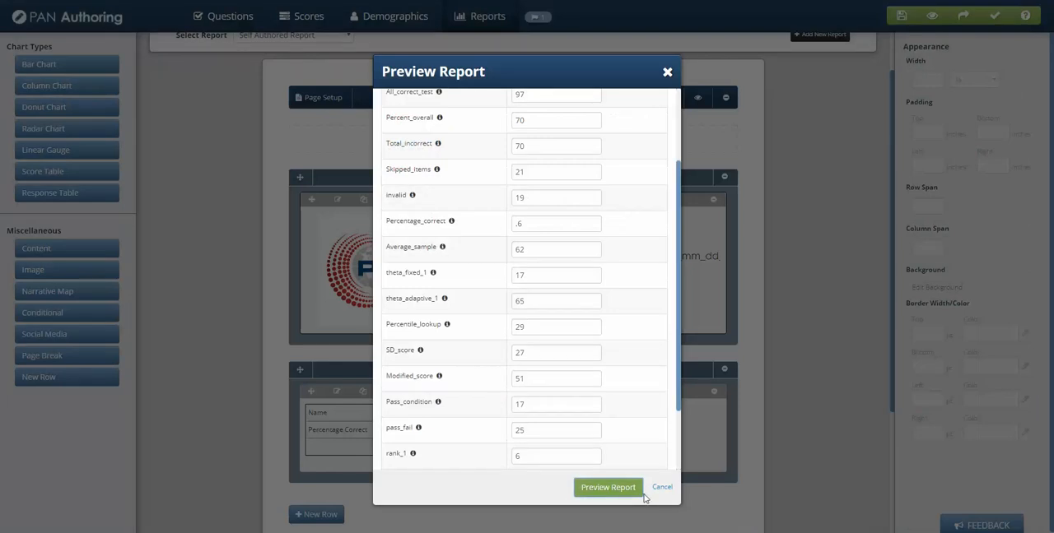
click(663, 489)
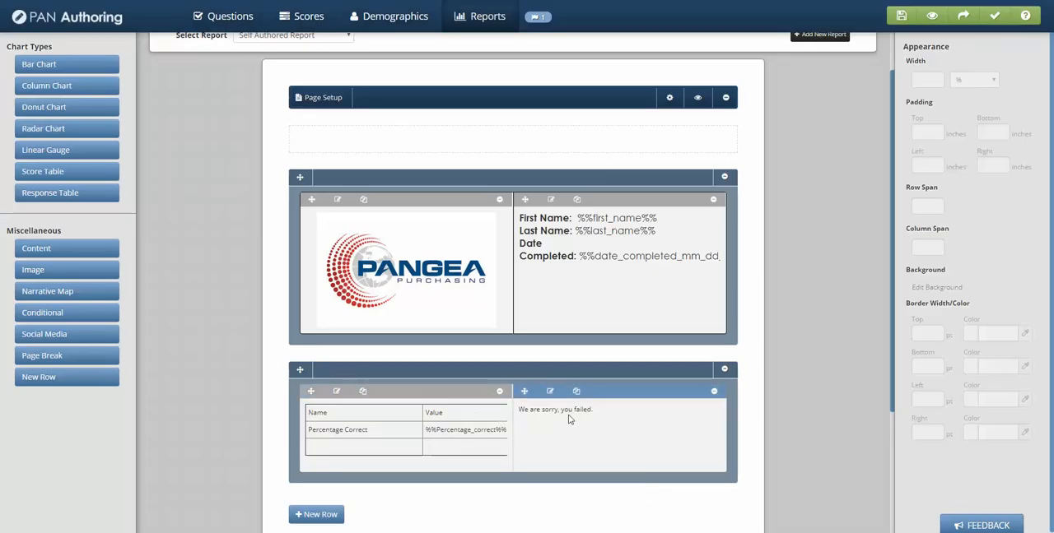
Remove the fixed width from the Percentage Correct table in its content block and save the block.
click(337, 392)
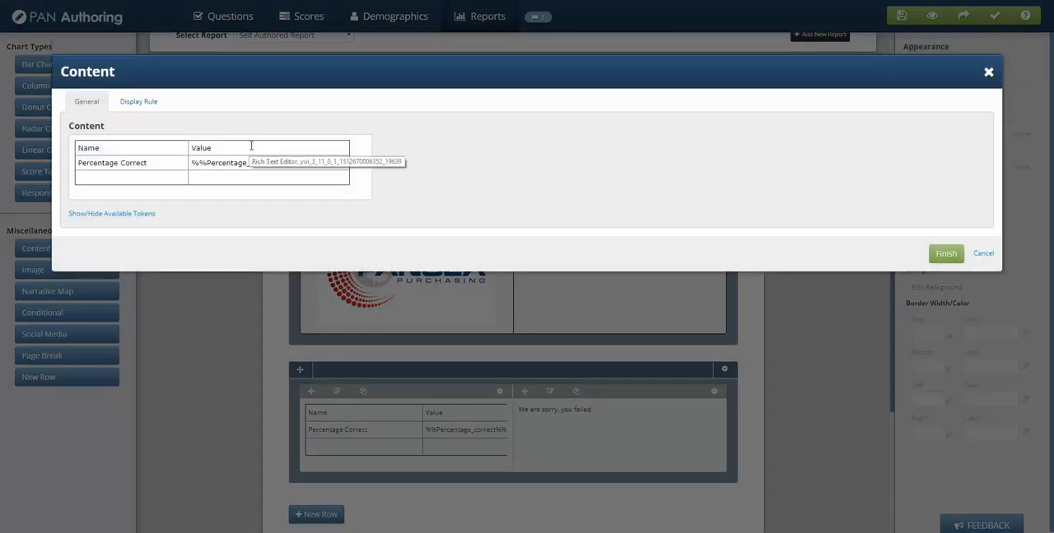
right_click(251, 146)
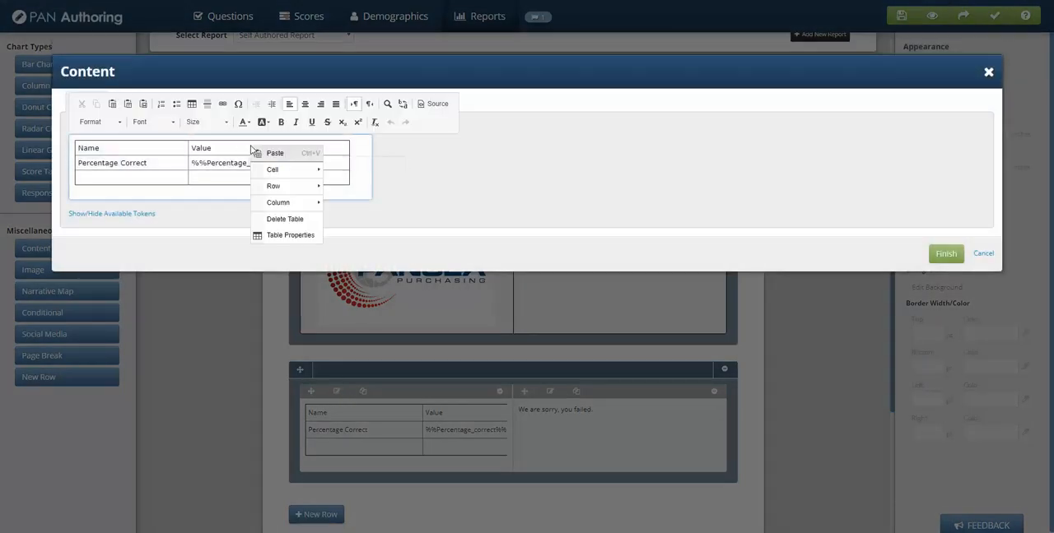
click(284, 235)
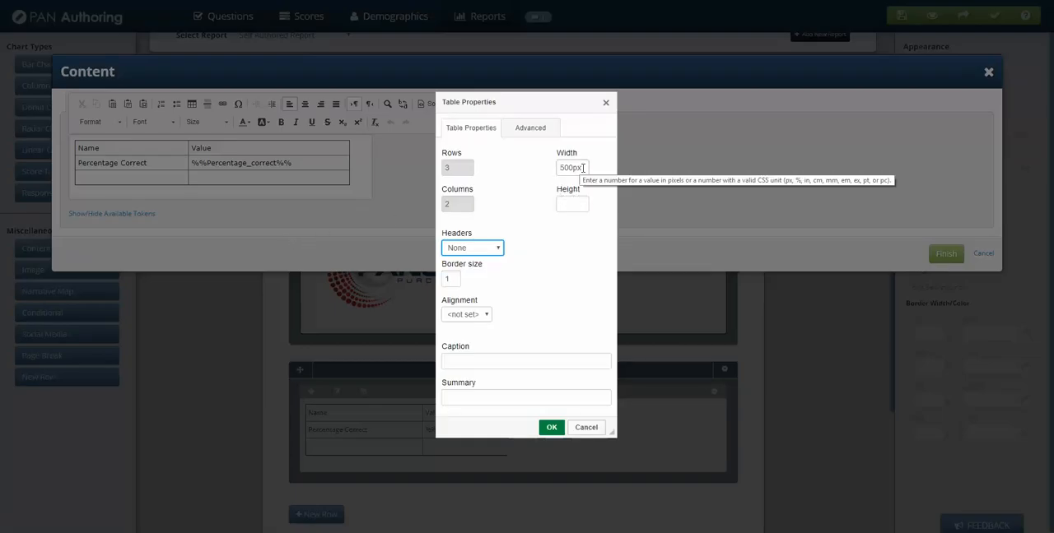
double_click(582, 168)
key(BackSpace)
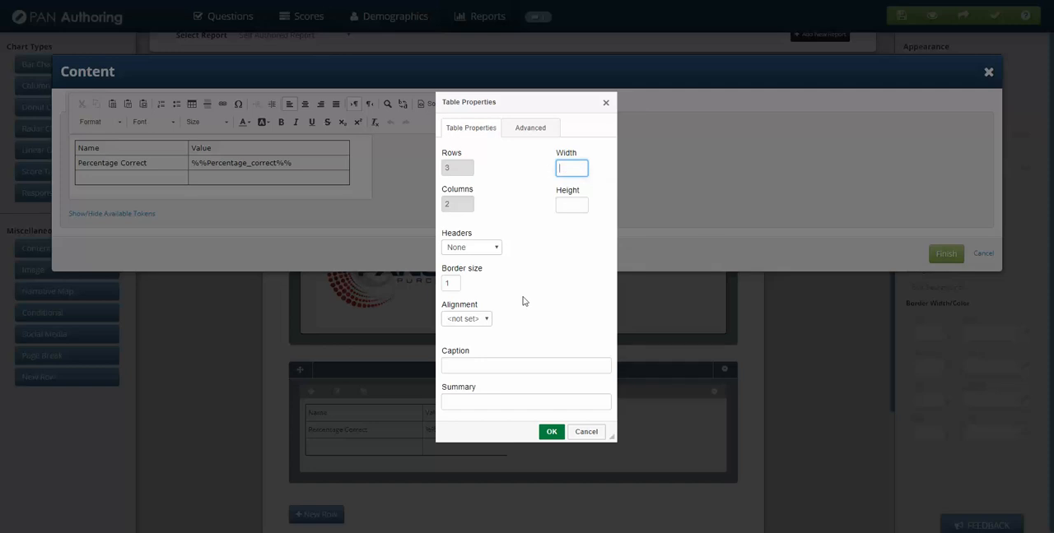
click(550, 432)
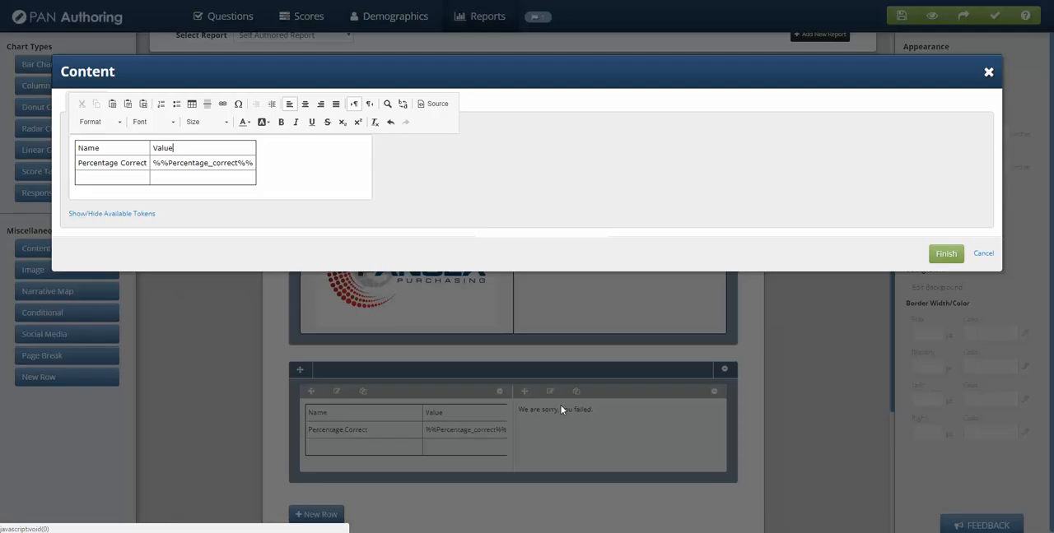
click(945, 253)
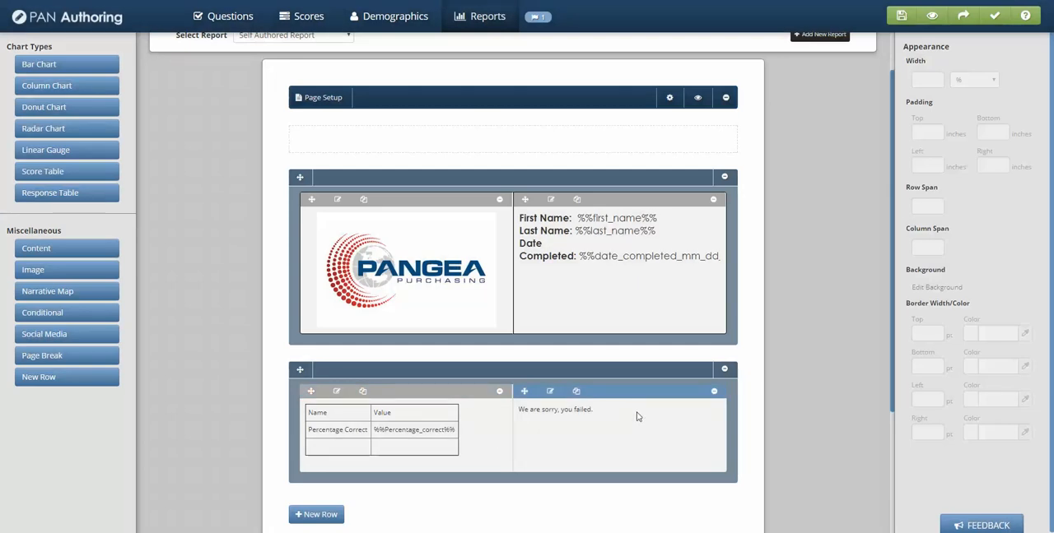
Set the widths of the Percentage Correct table block and the narrative map block to 50% each.
click(438, 387)
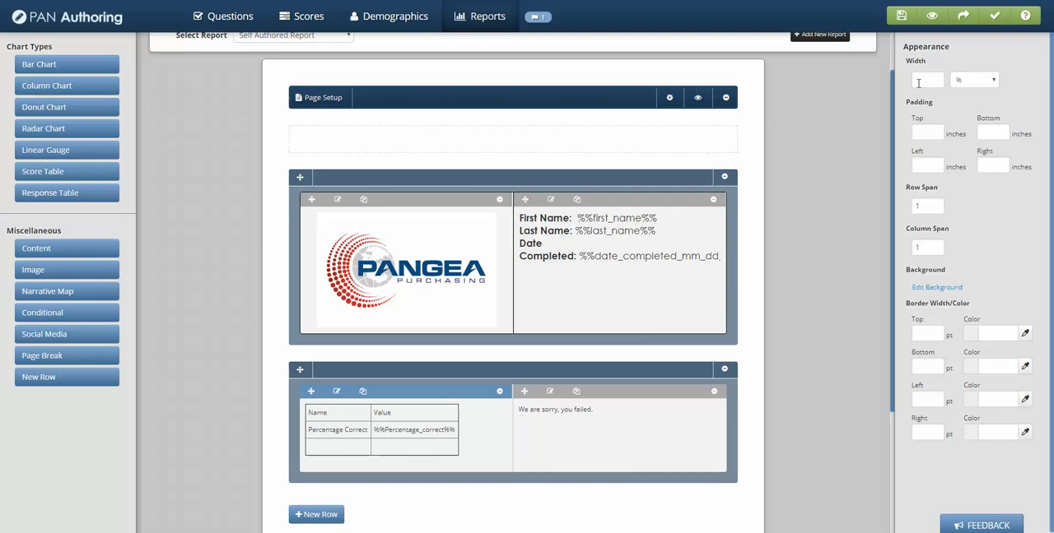
click(917, 82)
text(50)
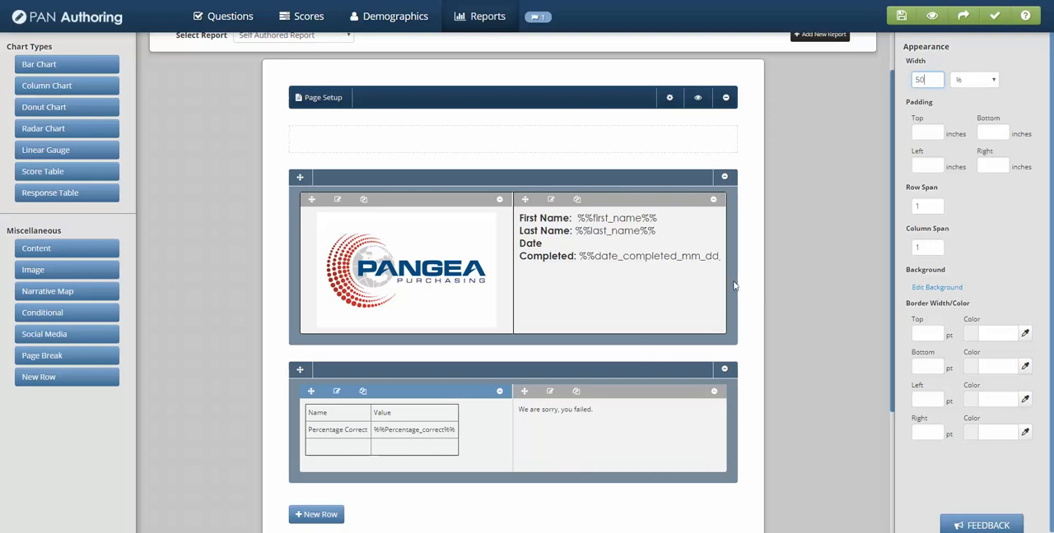
click(649, 402)
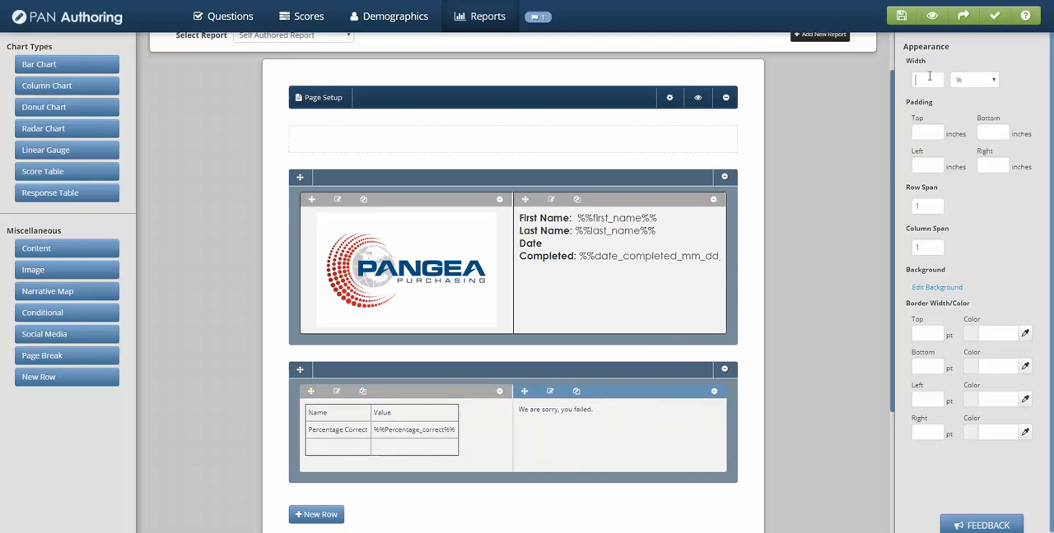
click(929, 76)
text(50)
click(795, 283)
Preview the report using random sample scores with Percentage_correct set to .15.
click(697, 97)
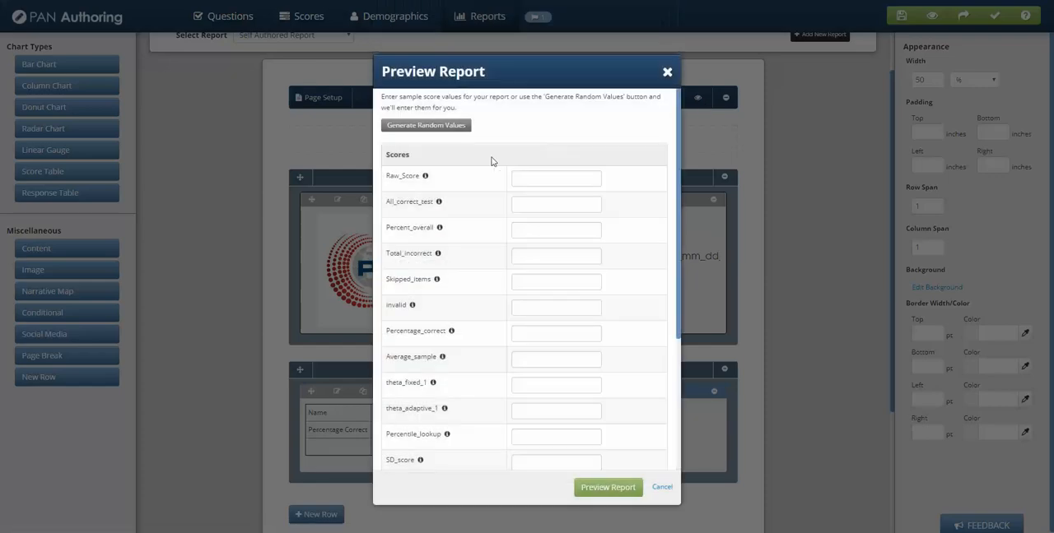
click(425, 126)
scroll(526, 354, down, 1)
drag(531, 280, 464, 290)
text(.15)
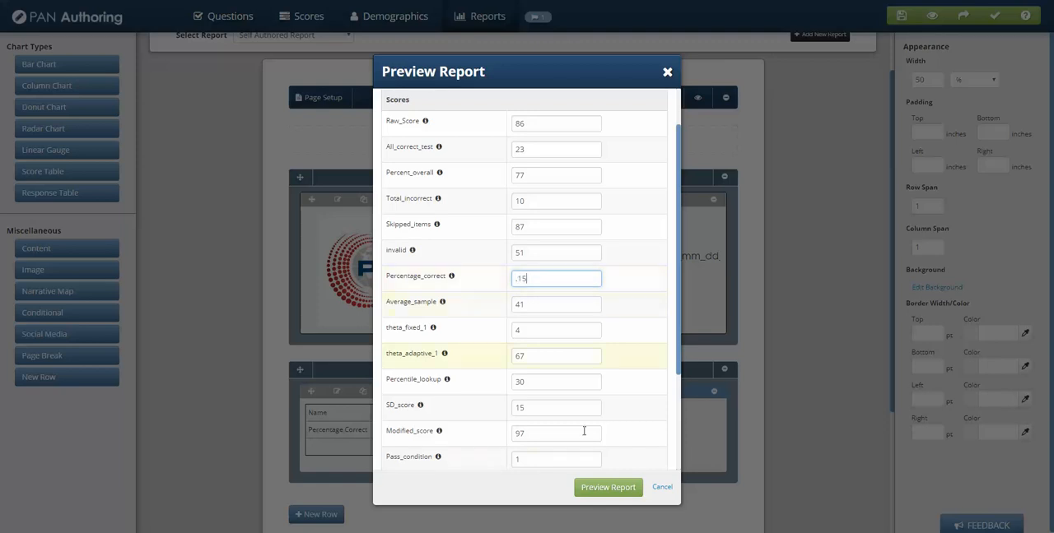
click(617, 489)
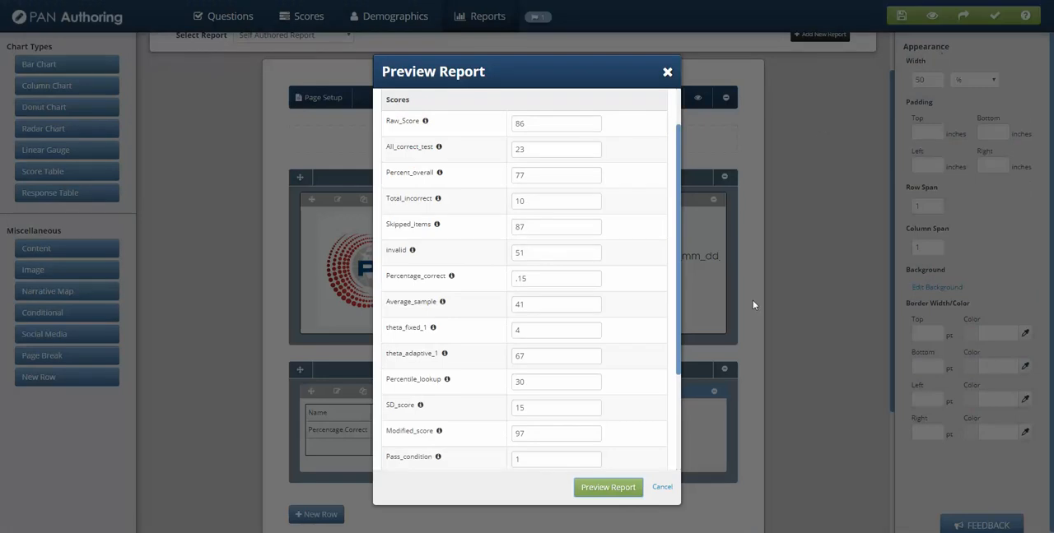
Close the preview settings and format the narrative map's "We are sorry, you failed." text in Century Gothic at 18px.
click(661, 486)
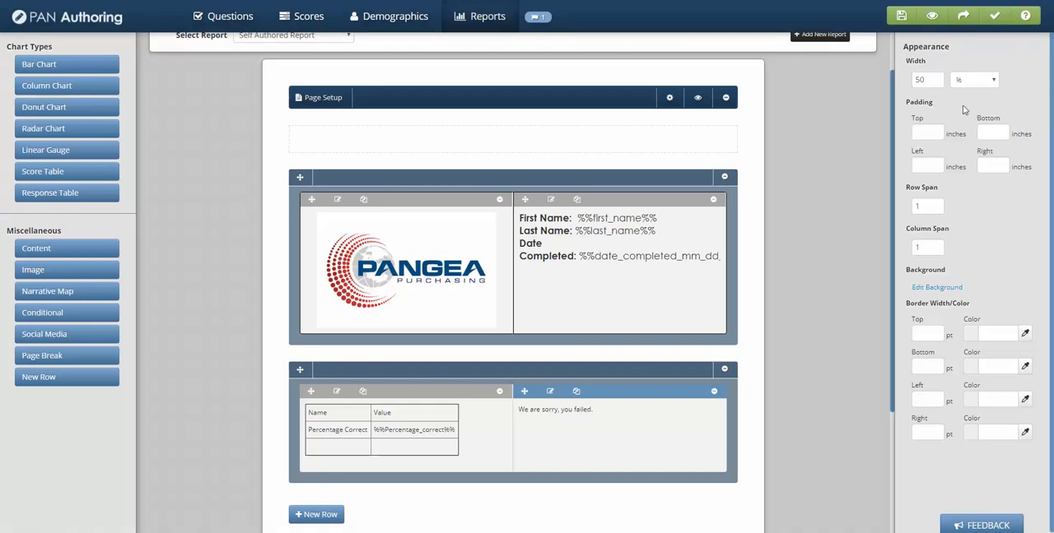
click(550, 387)
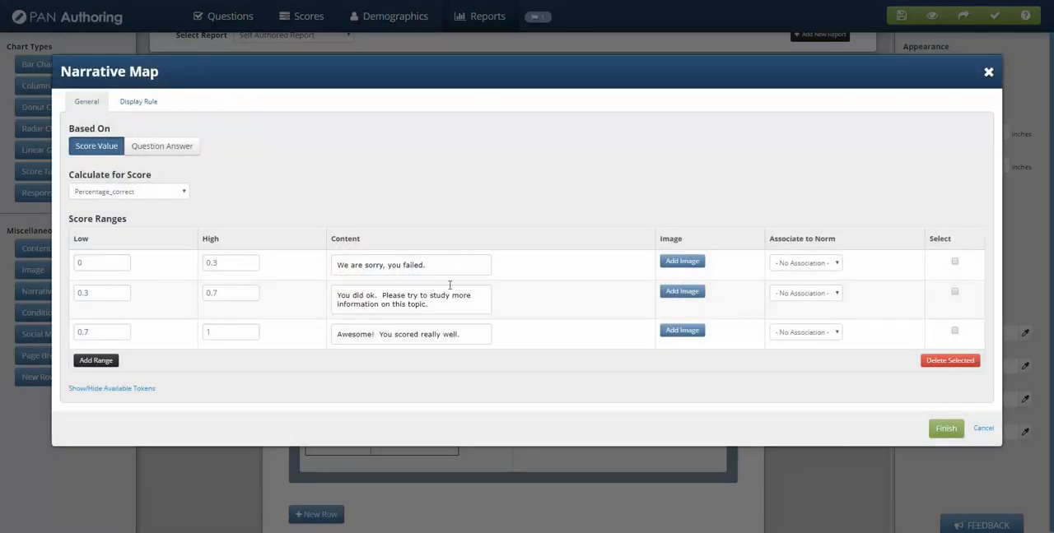
click(449, 267)
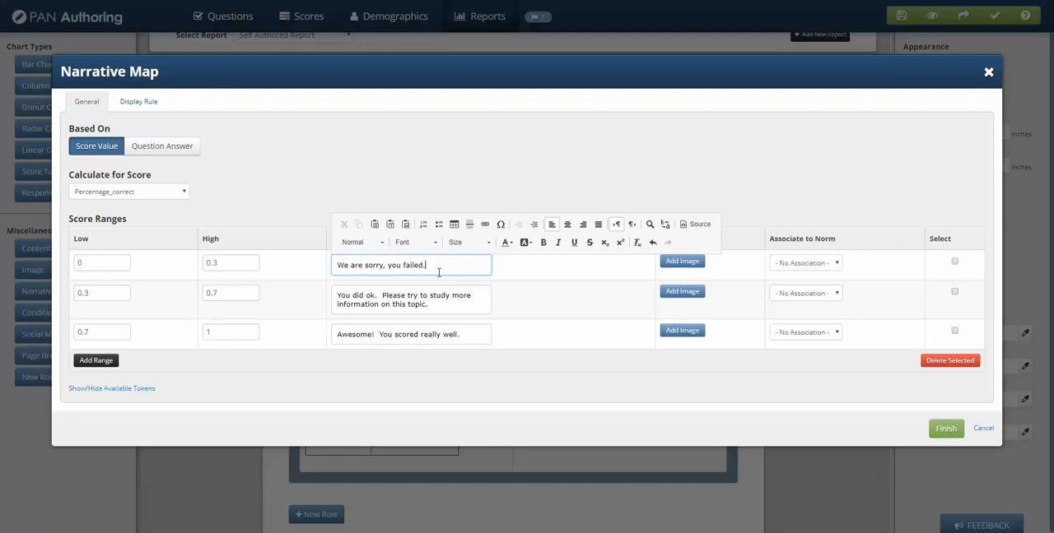
drag(438, 264, 300, 265)
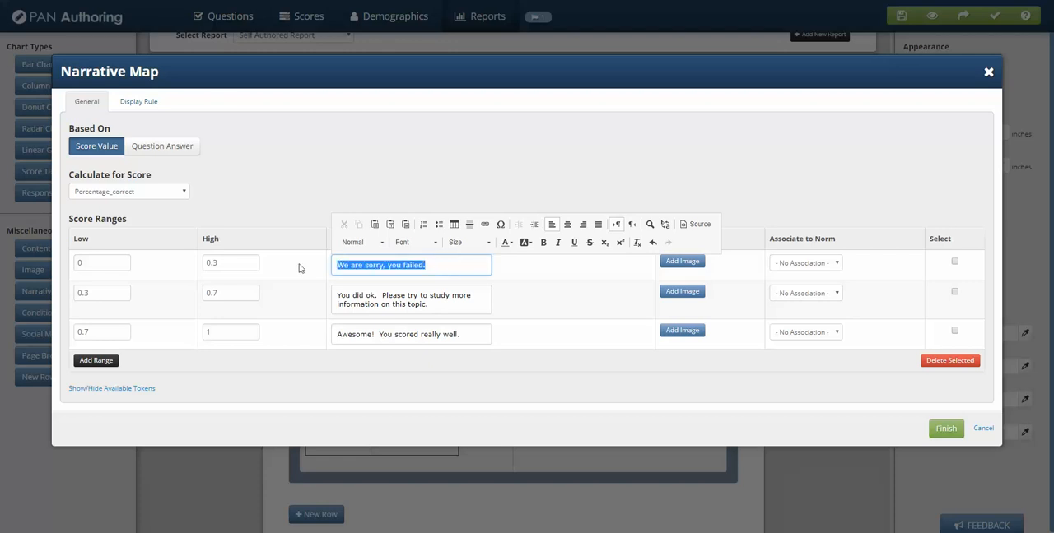
click(438, 248)
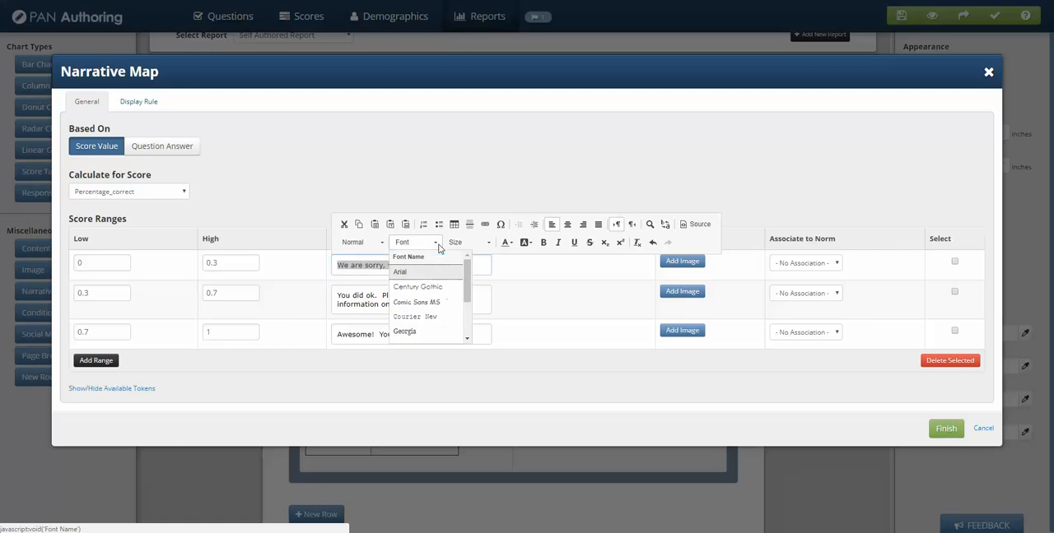
click(416, 286)
click(488, 243)
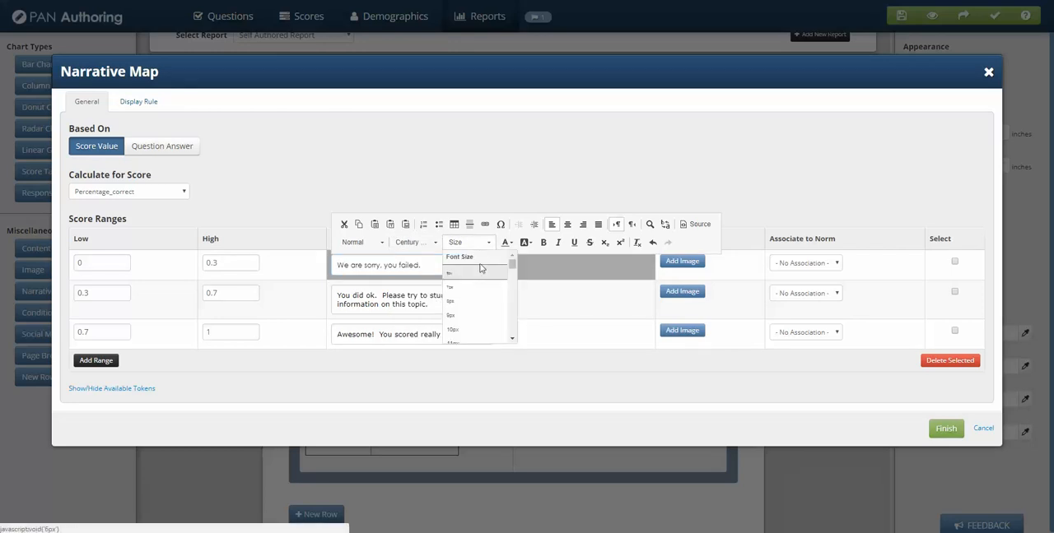
scroll(502, 330, down, 3)
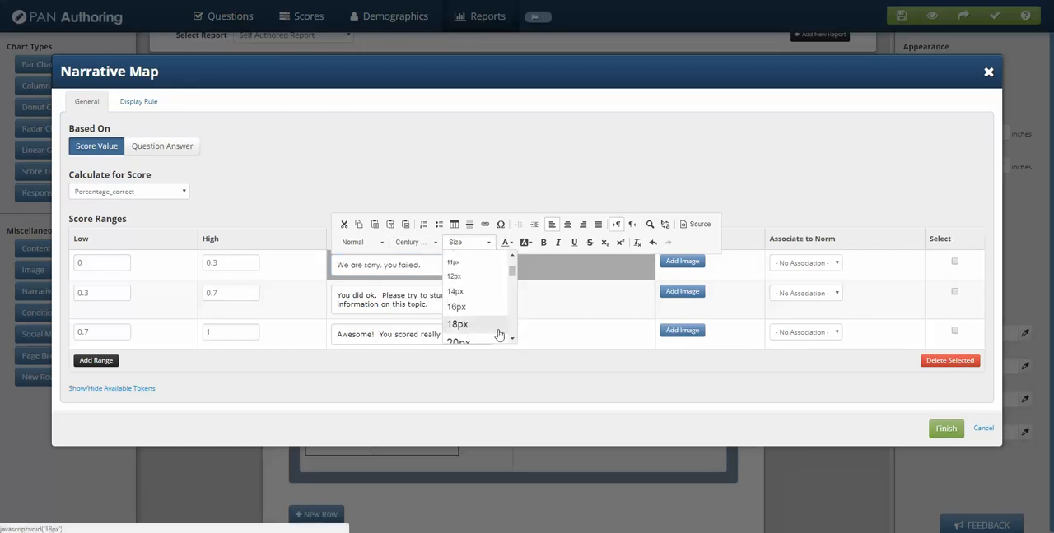
click(499, 330)
Look over the feedback texts for the two higher score ranges and save the narrative map.
click(458, 315)
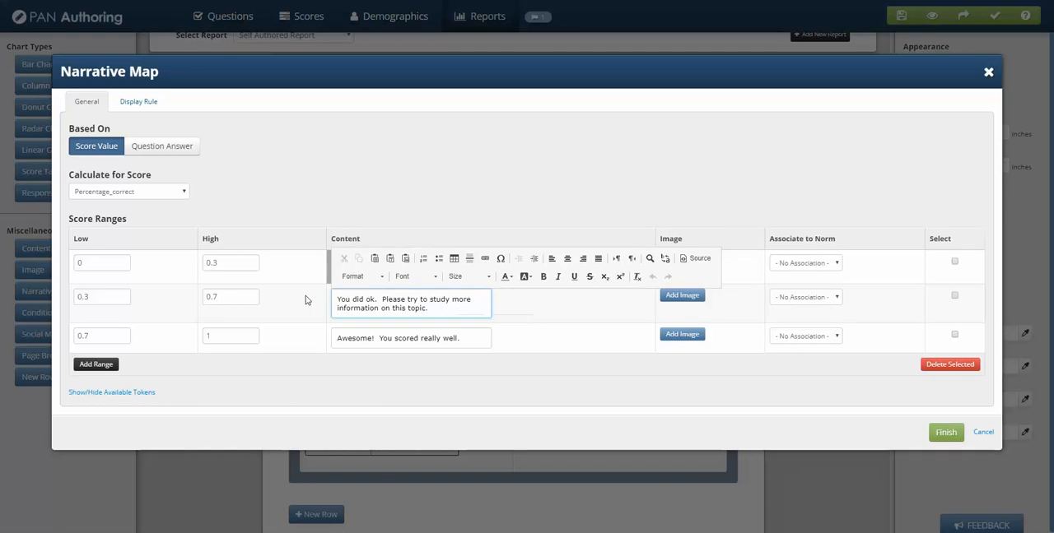
click(467, 314)
click(358, 297)
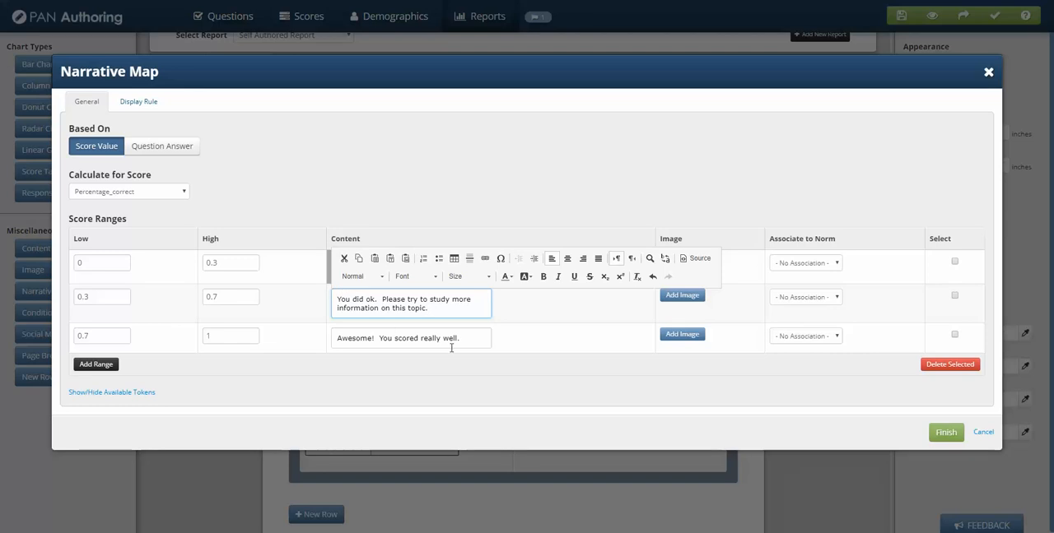
click(390, 332)
click(394, 376)
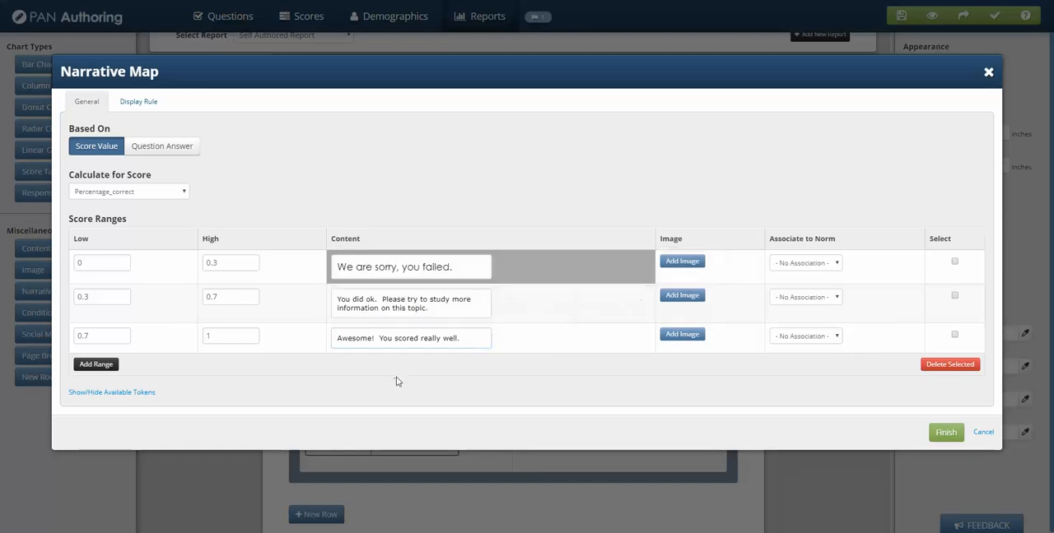
click(940, 432)
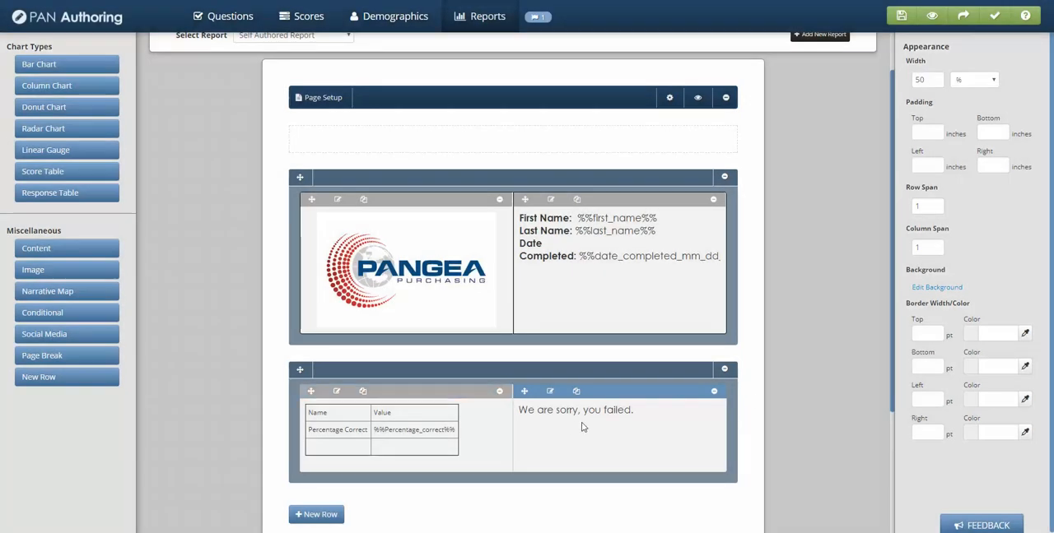
click(550, 391)
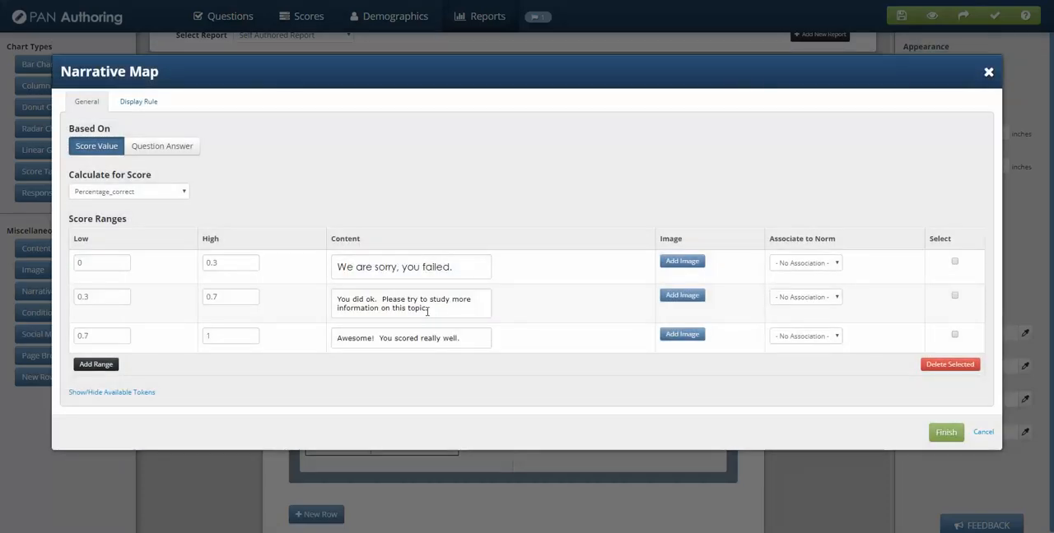
click(425, 310)
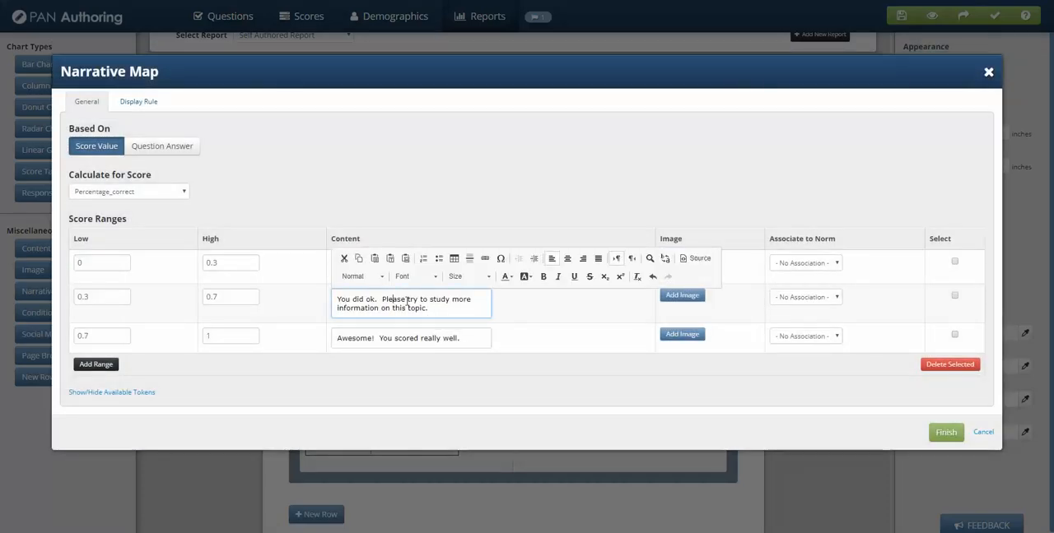
click(428, 309)
click(984, 433)
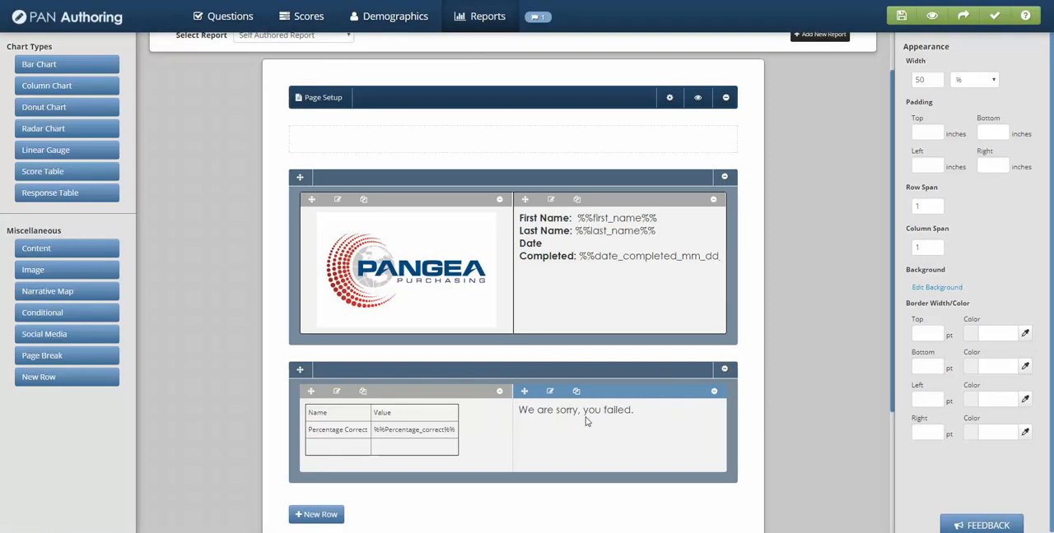
click(549, 392)
click(458, 262)
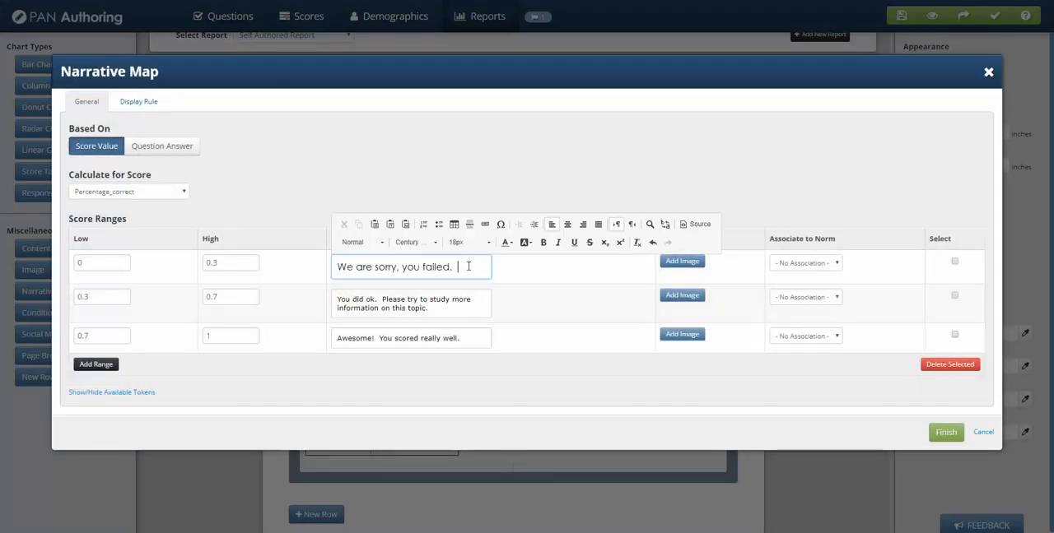
click(486, 226)
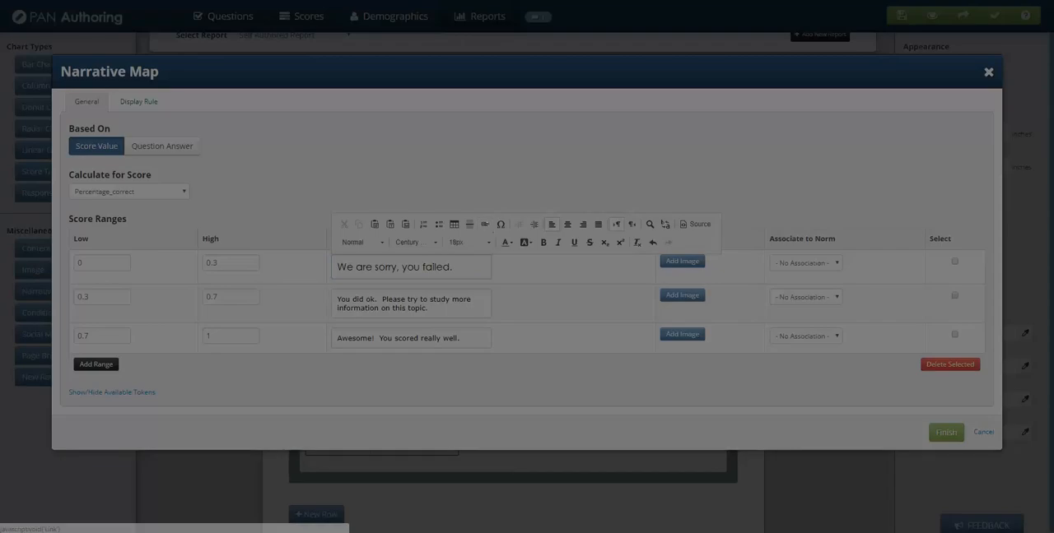
click(469, 230)
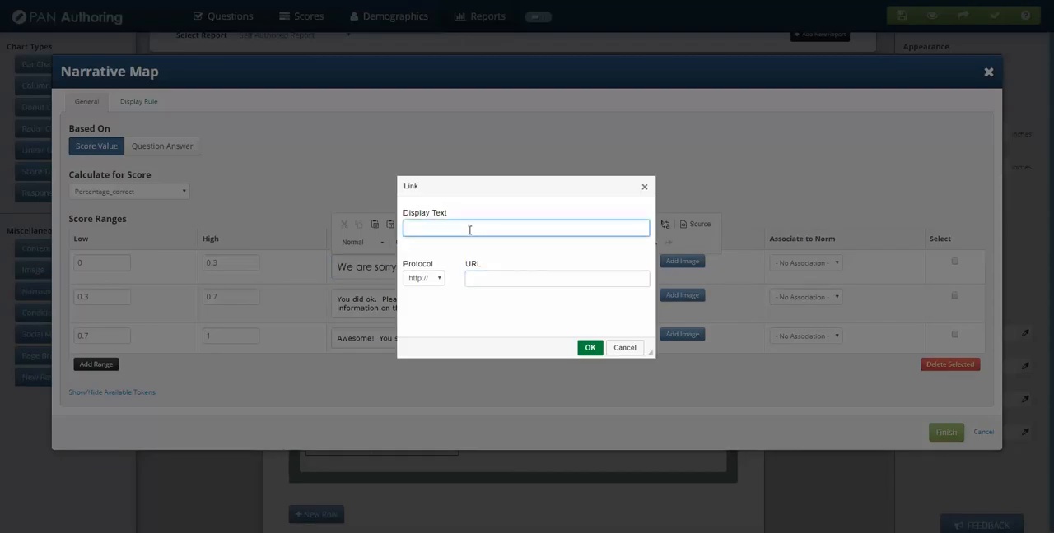
text(More info)
click(470, 280)
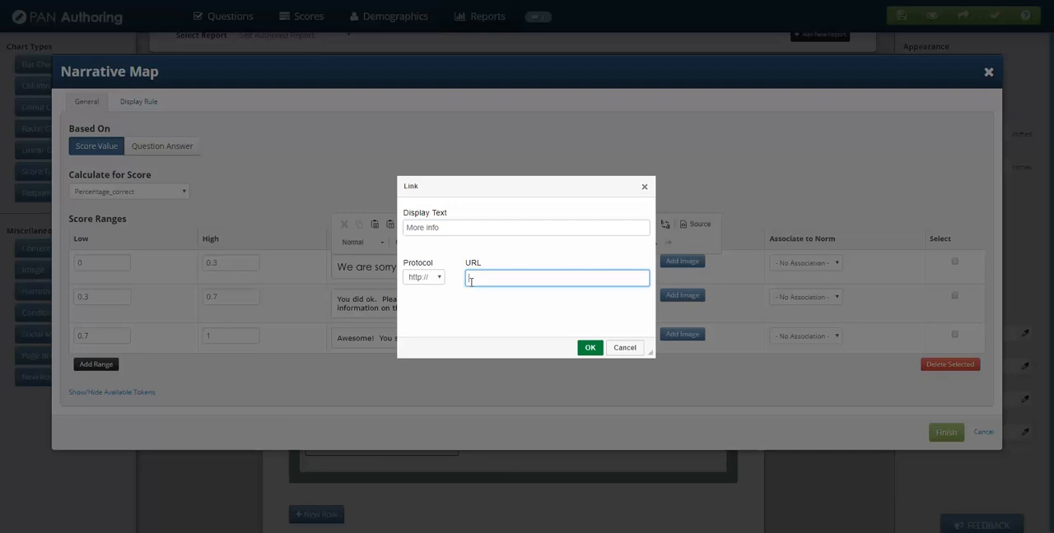
text(www.google.com)
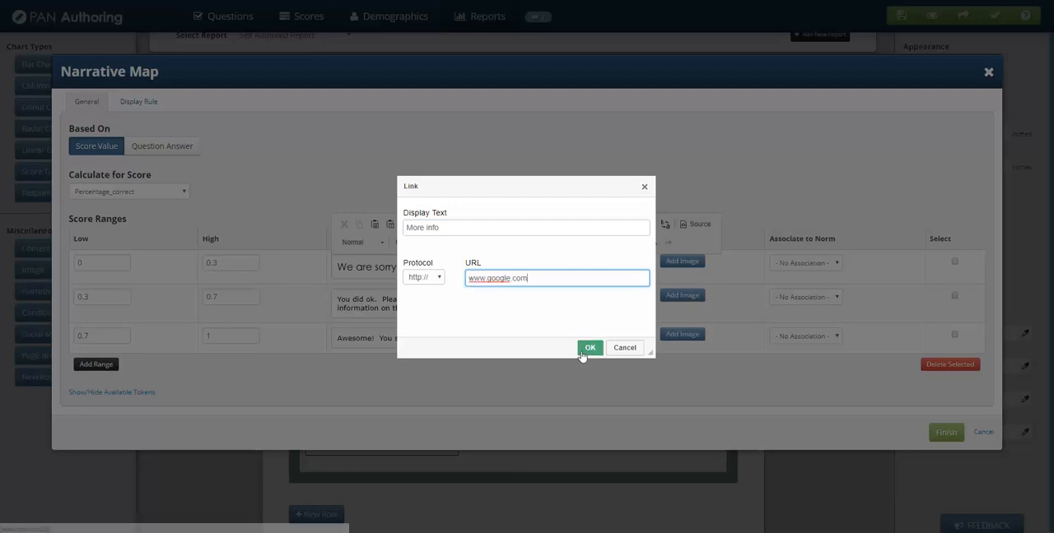
click(586, 349)
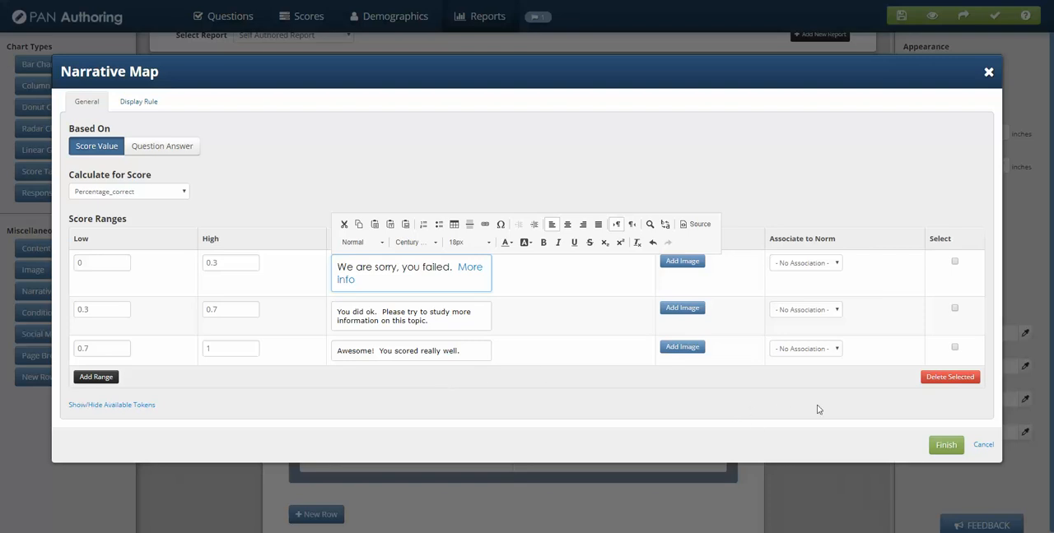
click(947, 445)
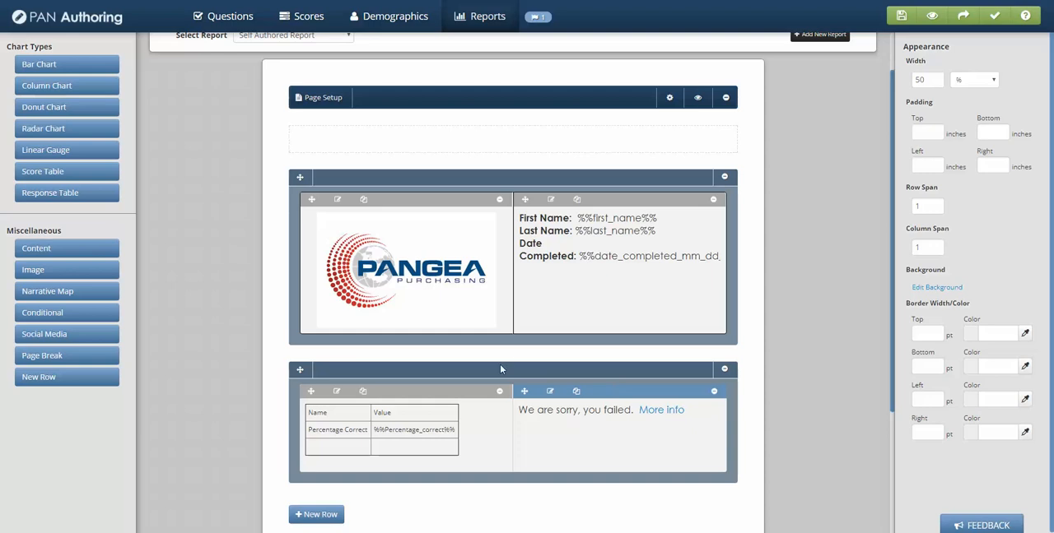